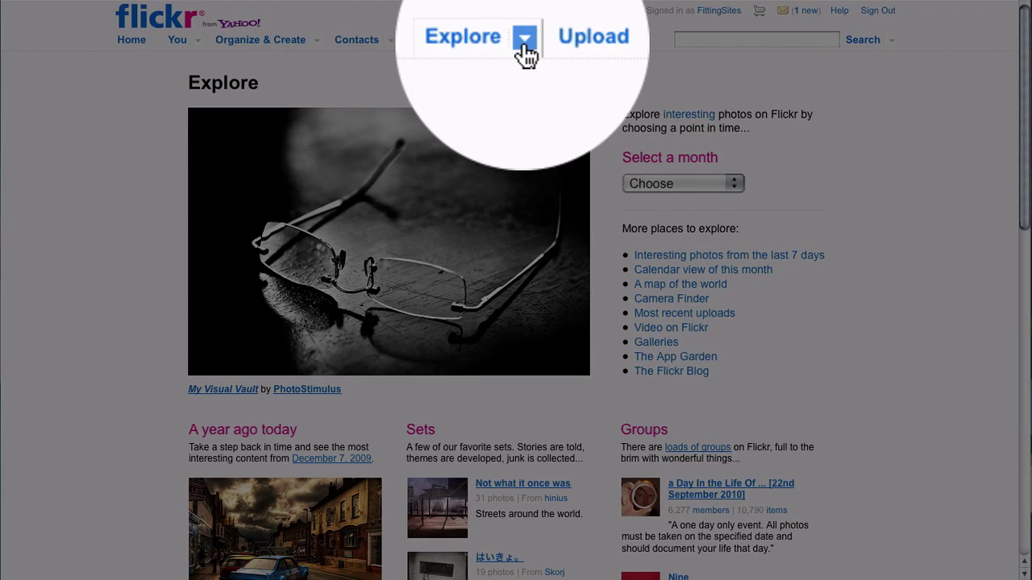
Step: Go to Explore's Creative Commons page and browse its license sections, such as Attribution
left_click(524, 40)
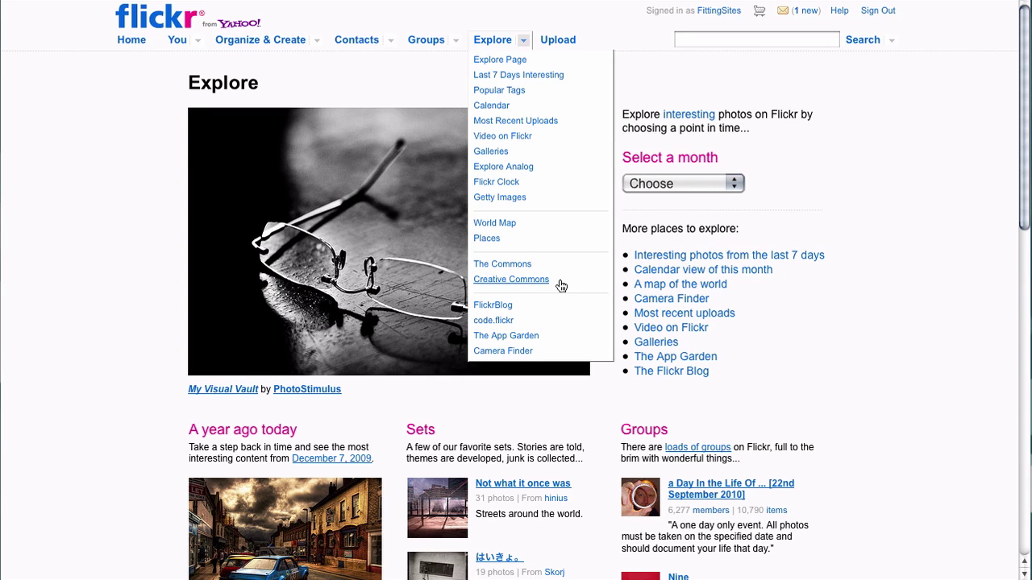
left_click(560, 281)
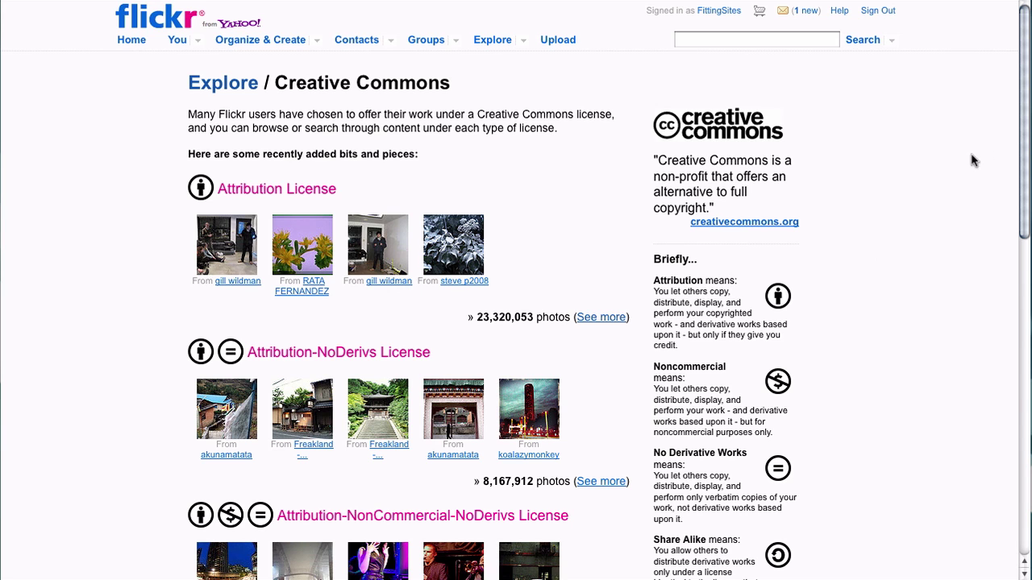
left_click_drag(1020, 117, 925, 153)
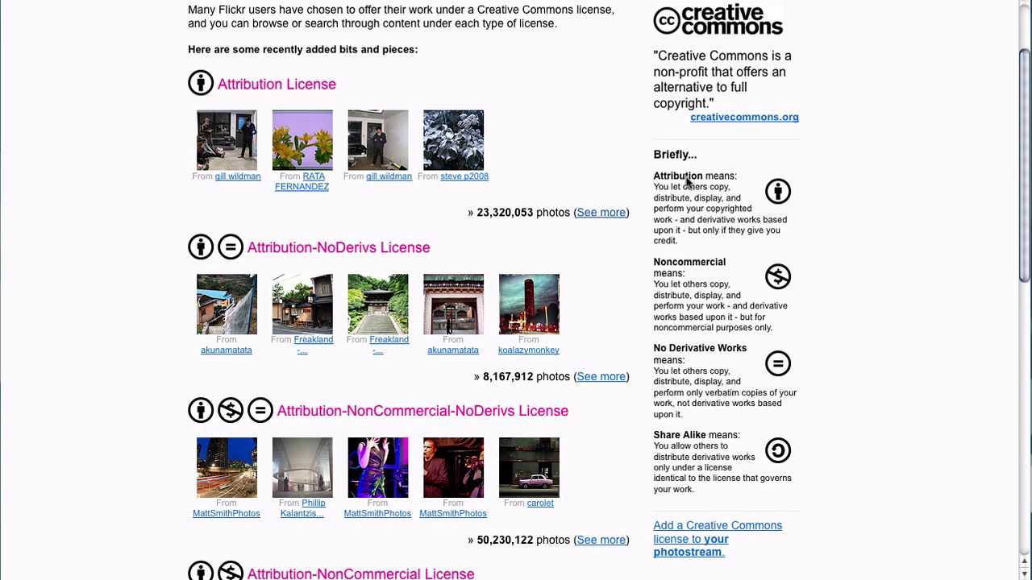
scroll(1021, 131, "up", 2)
scroll(1021, 131, "up", 1)
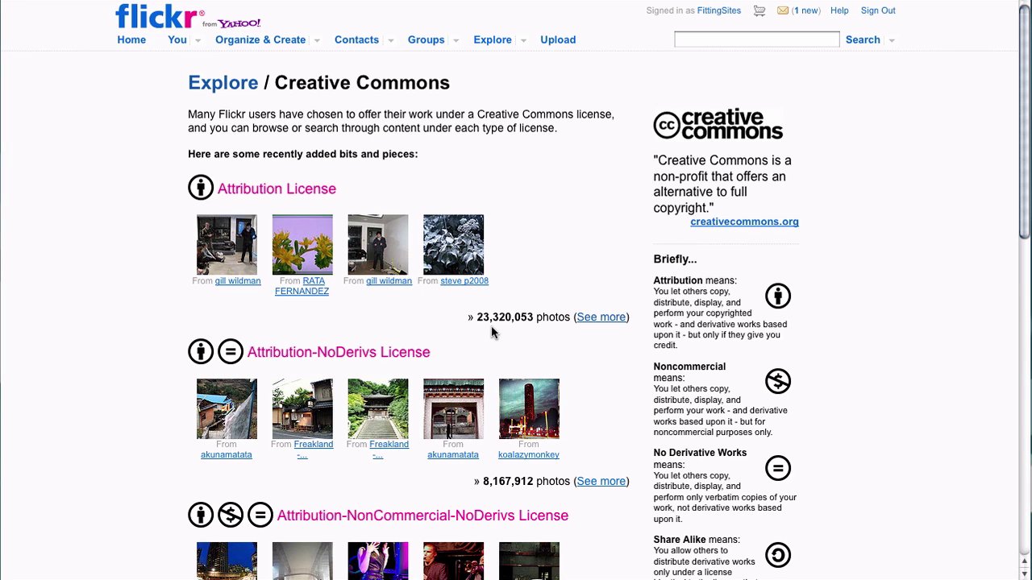
Step: Show more Attribution License photos and enter 'crazy cupcakes' as the search term
left_click(593, 323)
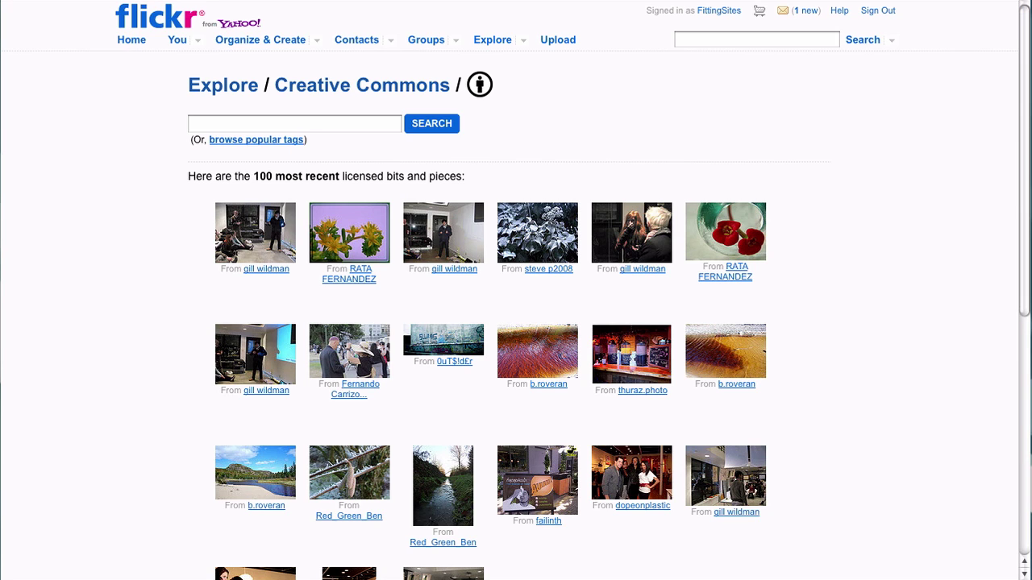
left_click(207, 124)
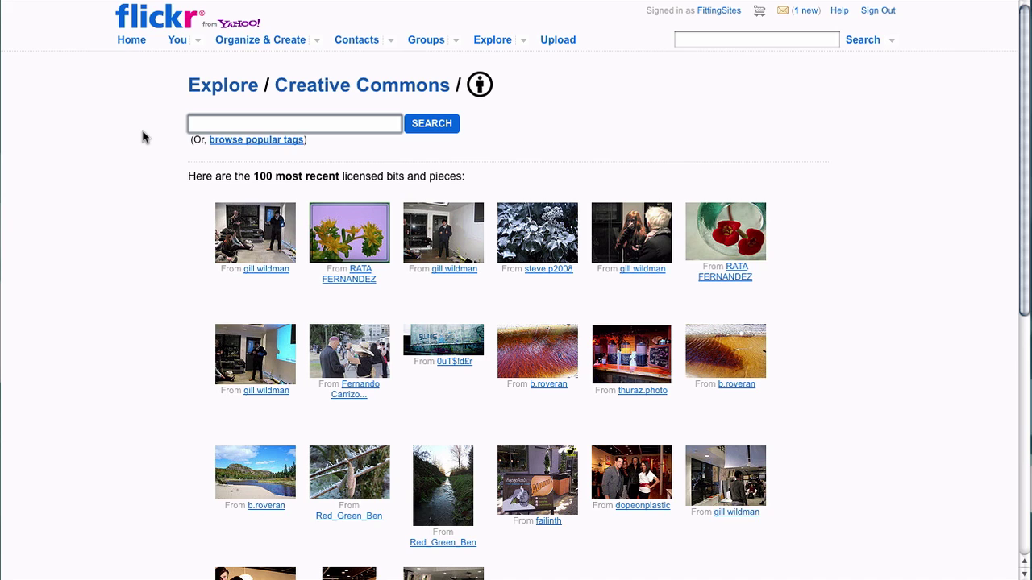
type("crazy cupcakes")
Step: Run the 'crazy cupcakes' search and scroll the results to the colourful sprinkles photo
left_click(438, 126)
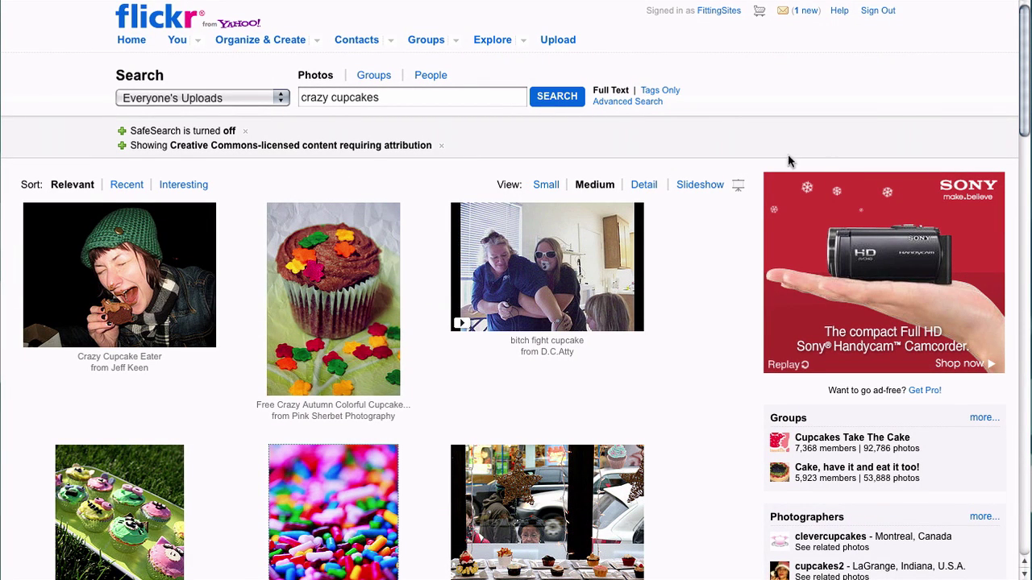
left_click_drag(1026, 71, 1021, 130)
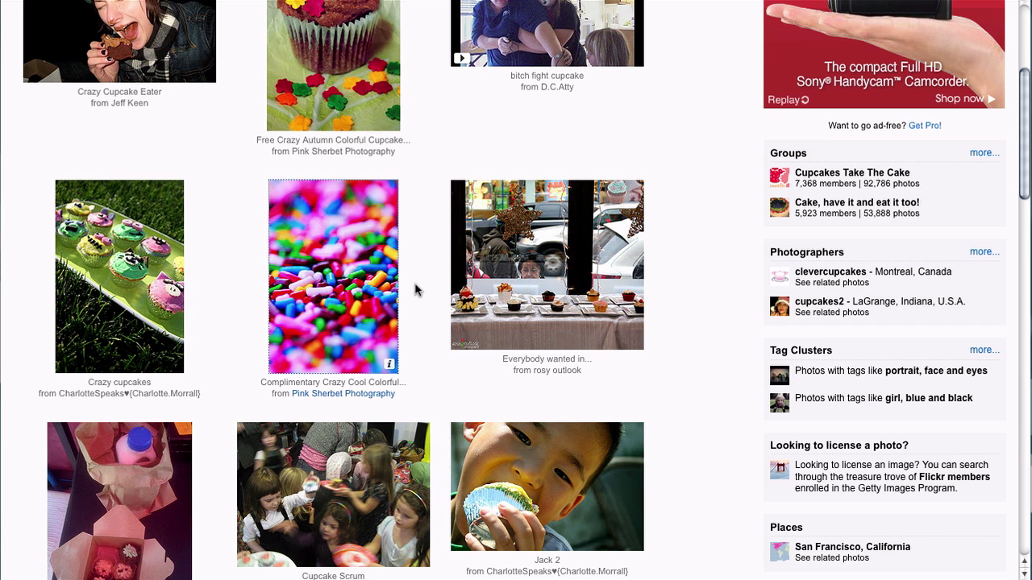
Step: Open the colourful sprinkles photo page and look over its description and photographer credit
left_click(351, 286)
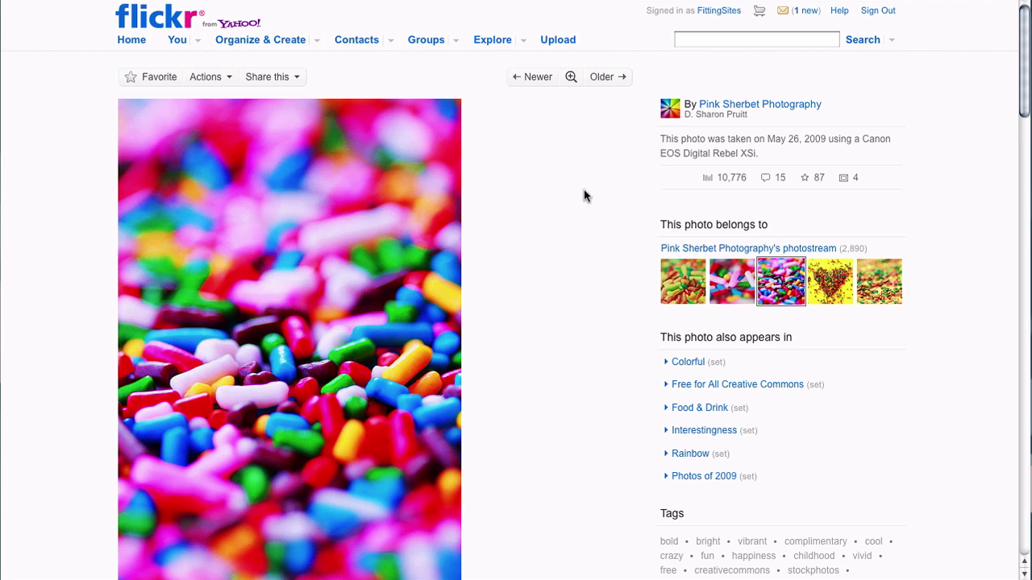
left_click_drag(1021, 111, 1022, 165)
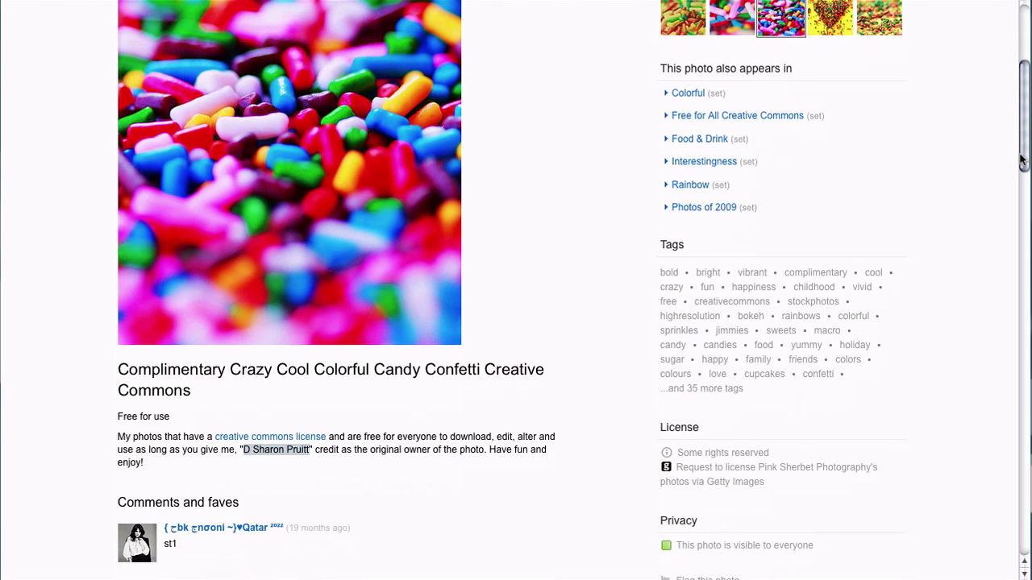
left_click(686, 395)
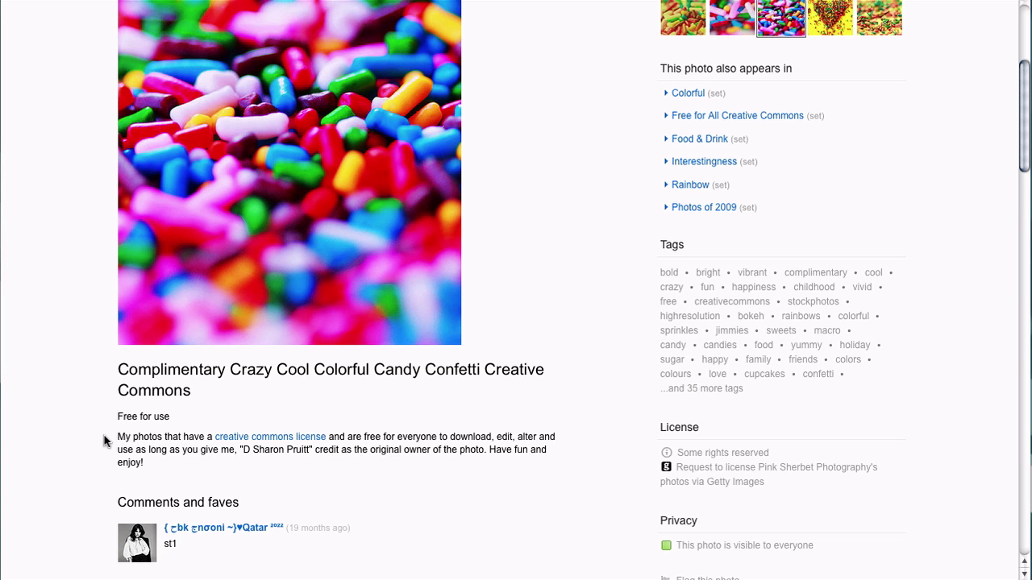
left_click_drag(241, 450, 247, 453)
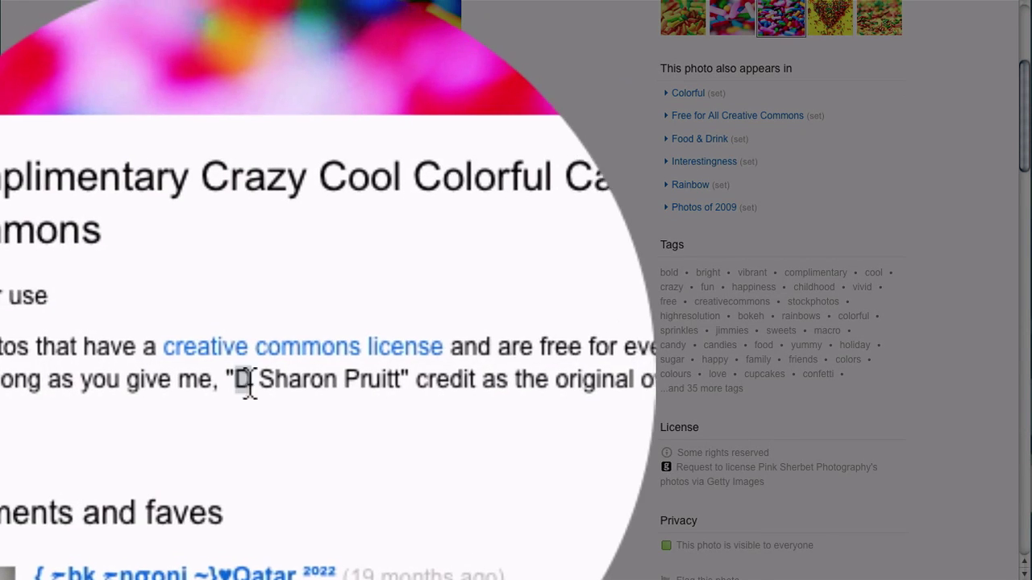
left_click_drag(248, 386, 309, 386)
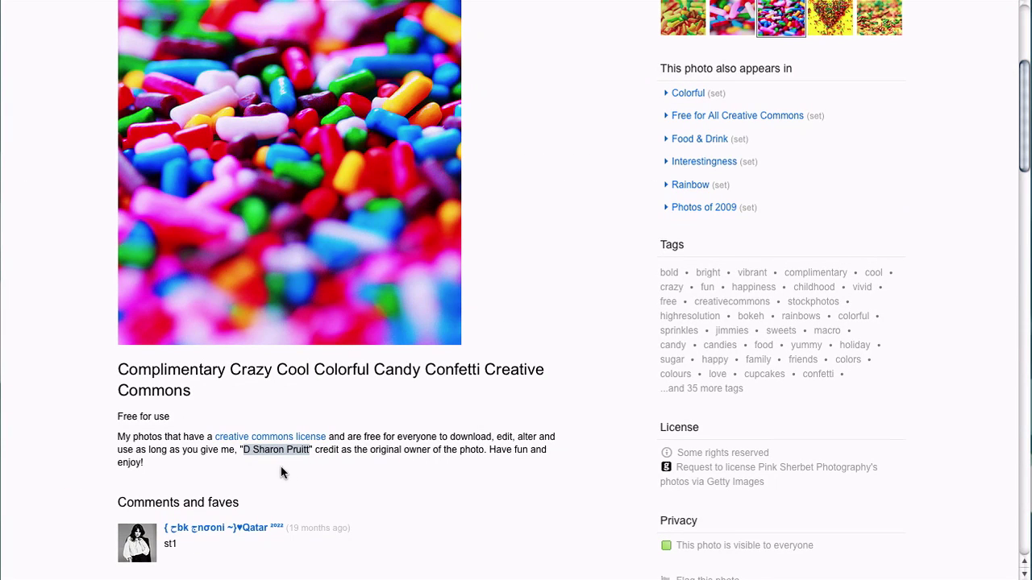
left_click(70, 471)
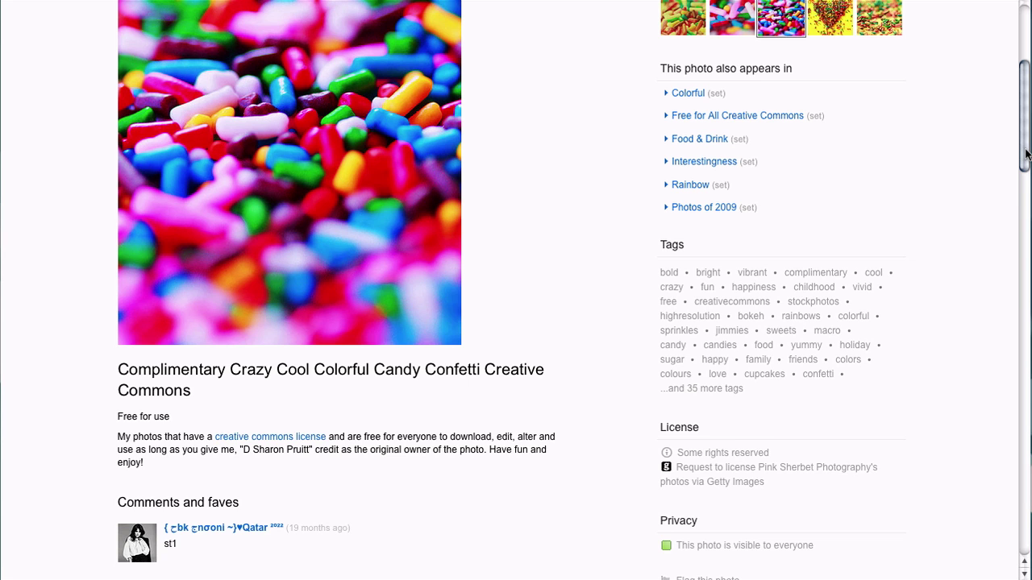
Step: Scroll back up the photo page and switch to the WordPress Edit Post window
left_click_drag(1025, 153, 1025, 137)
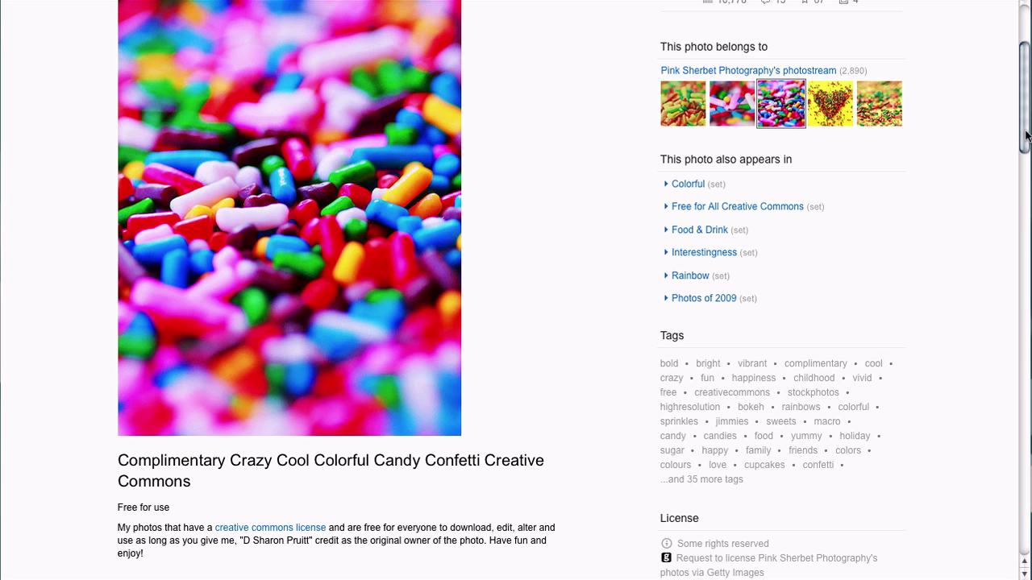
left_click_drag(1026, 137, 1025, 167)
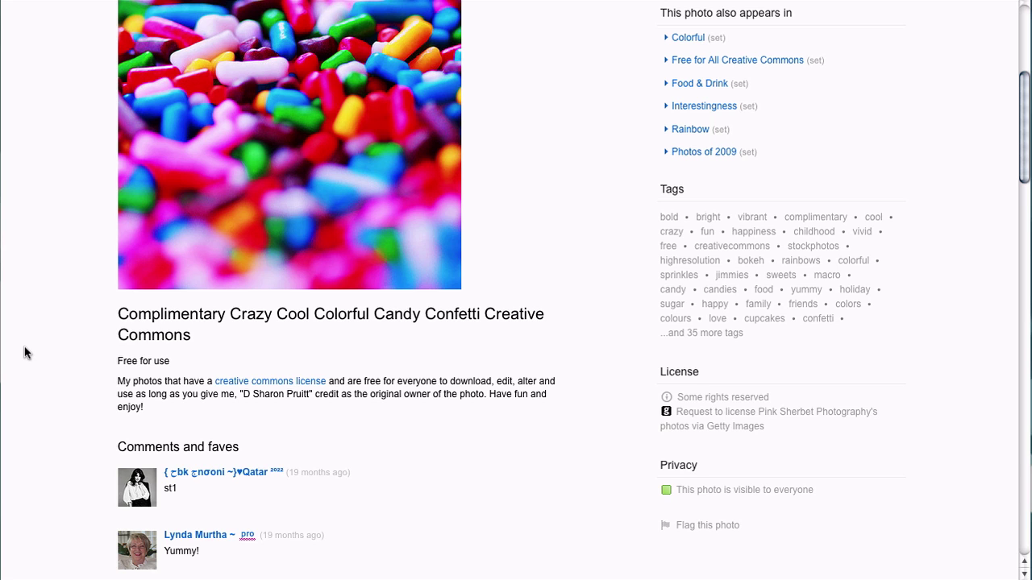
scroll(24, 353, "up", 4)
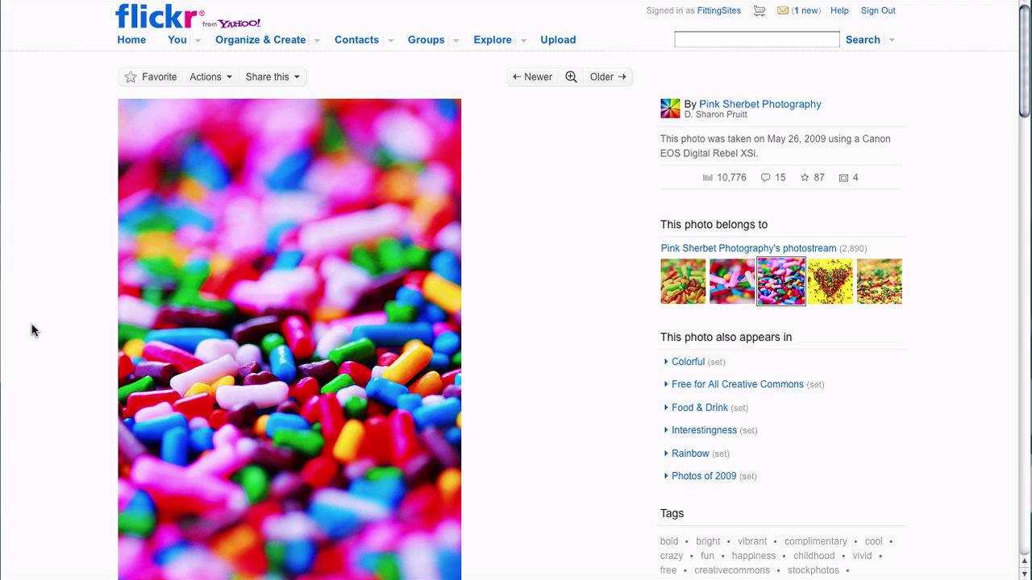
key("ctrl+Tab")
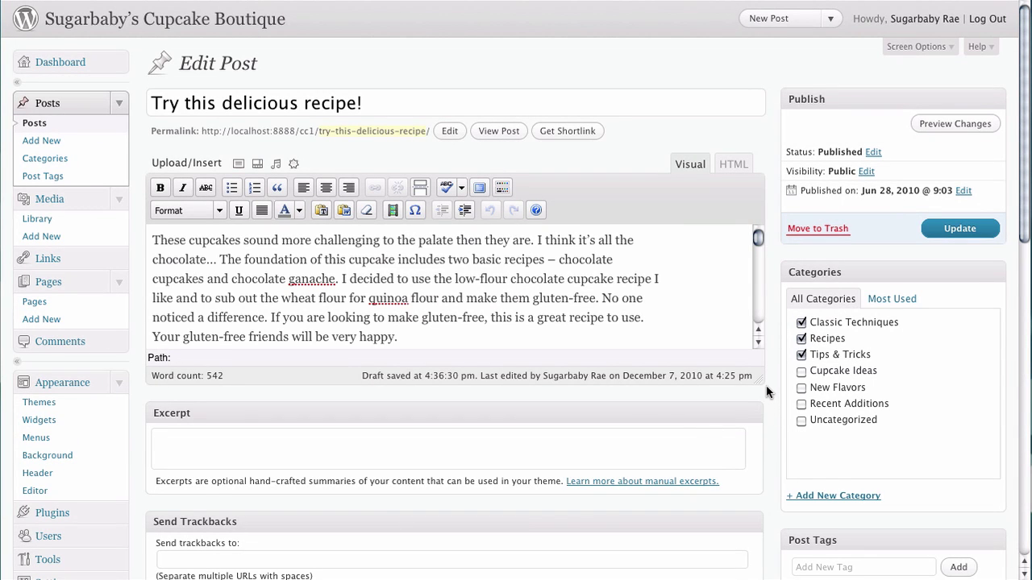
Step: Enlarge the post editor and place the cursor before the opening word 'These'
left_click_drag(759, 380, 766, 569)
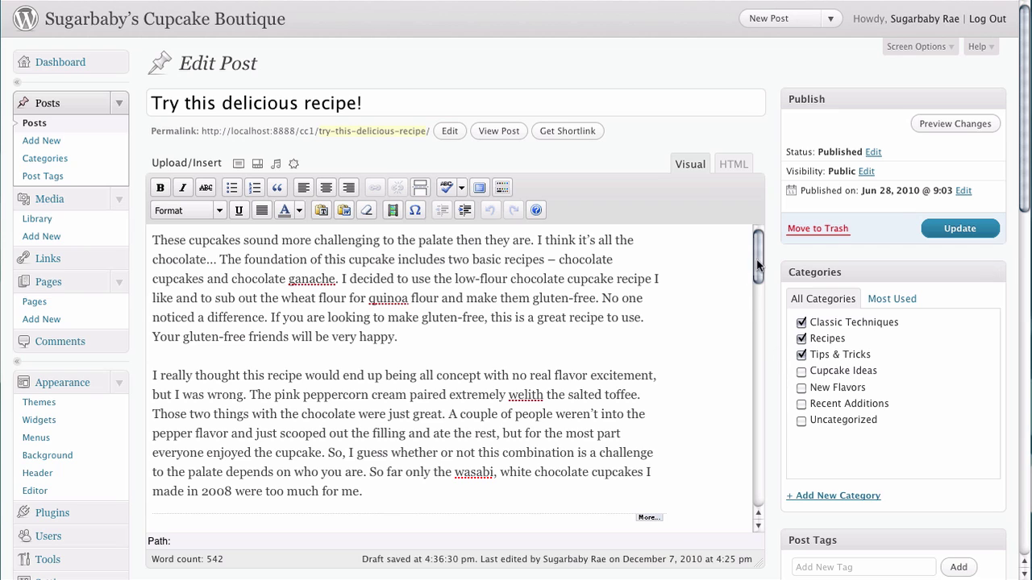
left_click(539, 246)
left_click(153, 240)
left_click(239, 164)
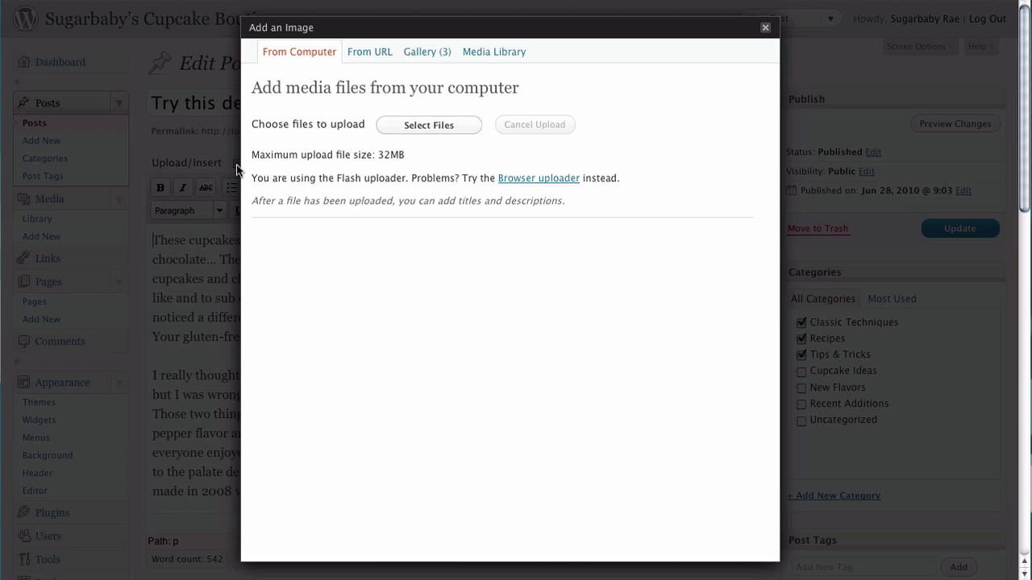
left_click(414, 126)
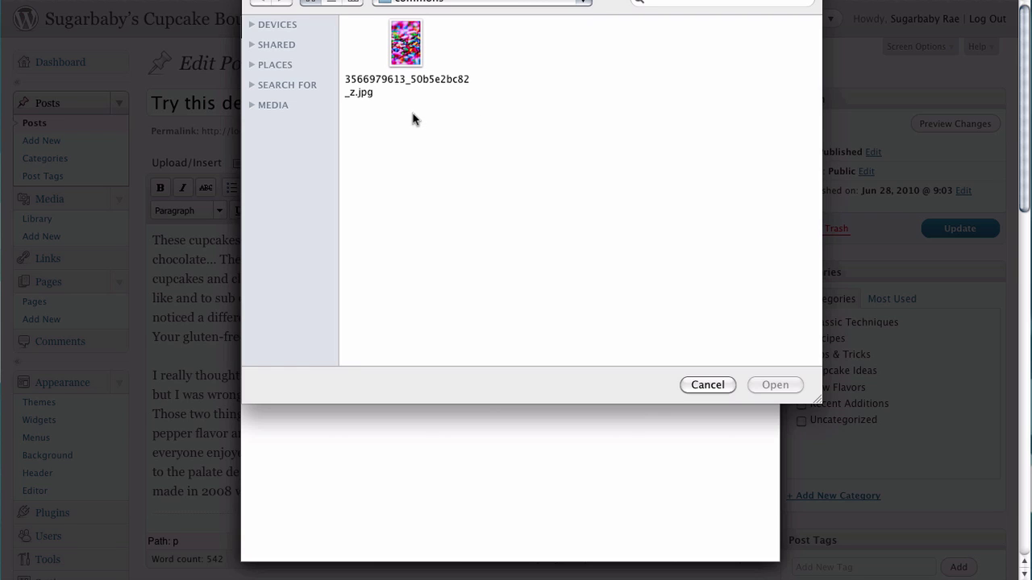
left_click(406, 47)
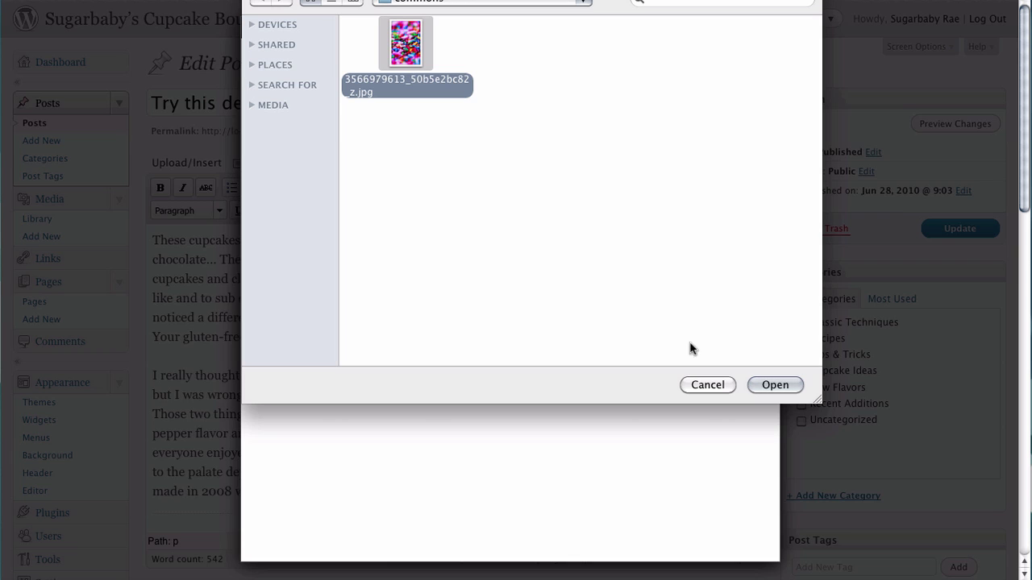
left_click(773, 386)
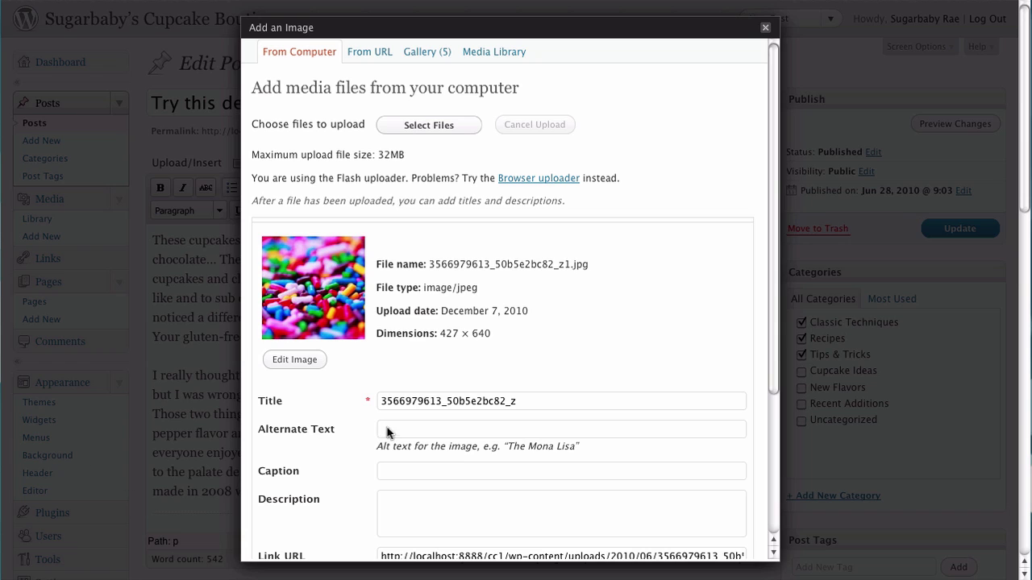
Step: Title the image 'cupcake confetti' and paste the photographer's © copyright credit as its caption
double_click(453, 402)
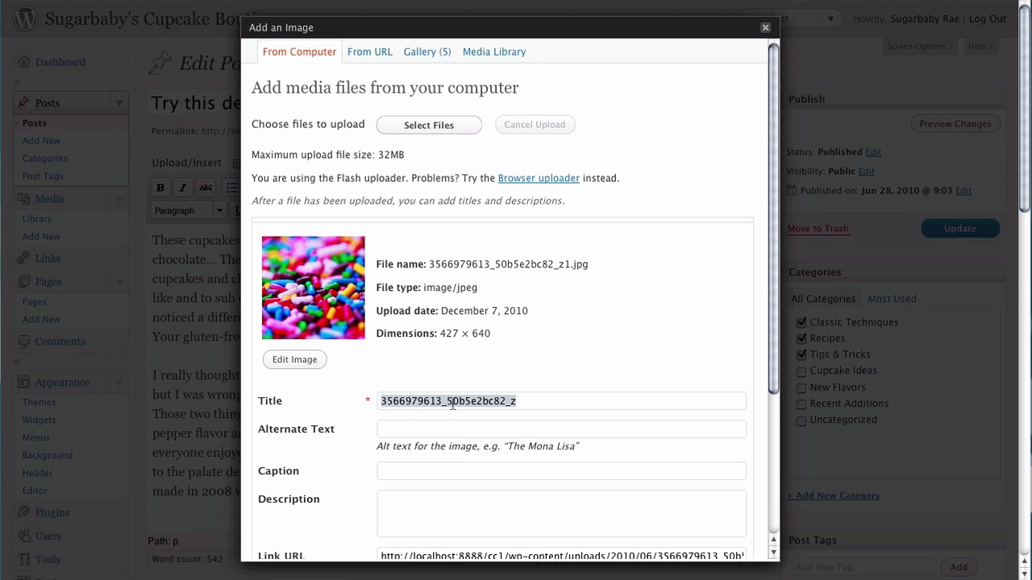
type("cupcake confetti")
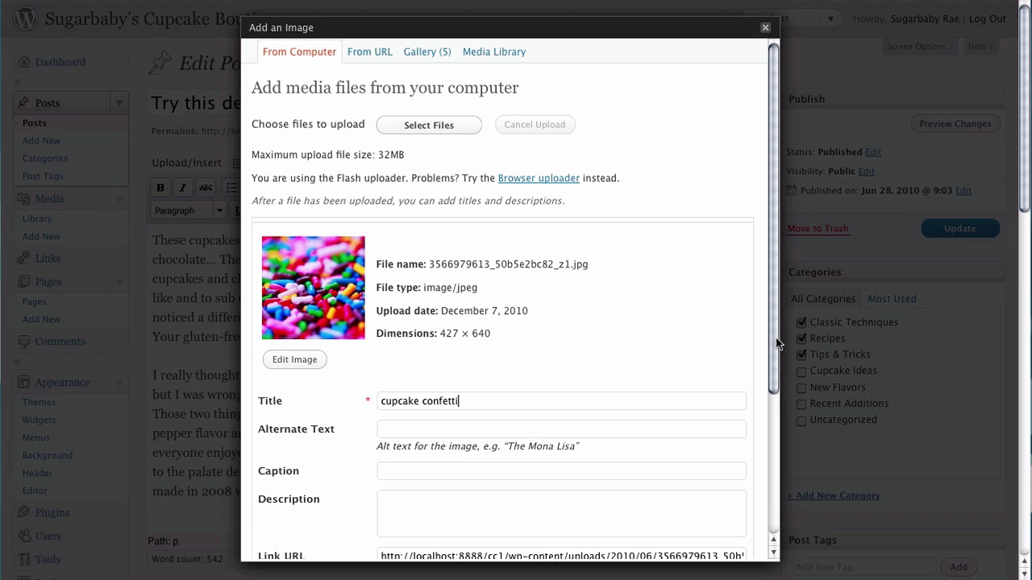
scroll(777, 343, "down", 3)
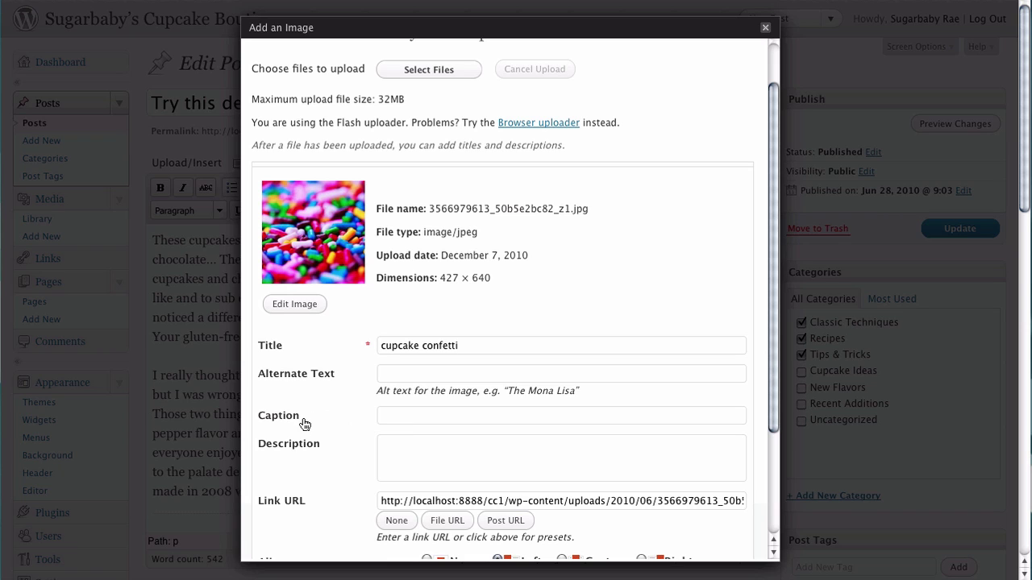
left_click(383, 415)
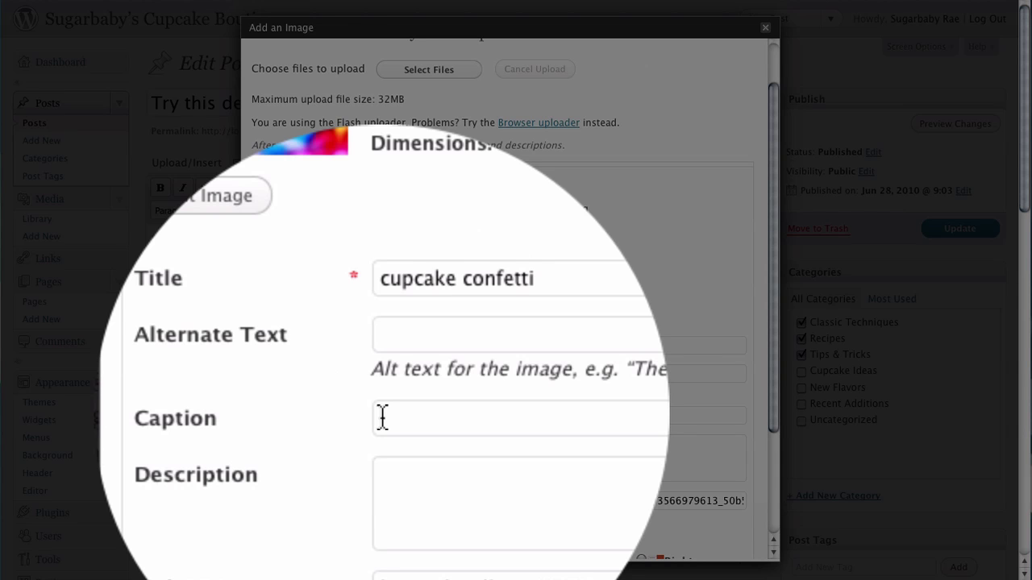
type("© D Sharon Pruitt")
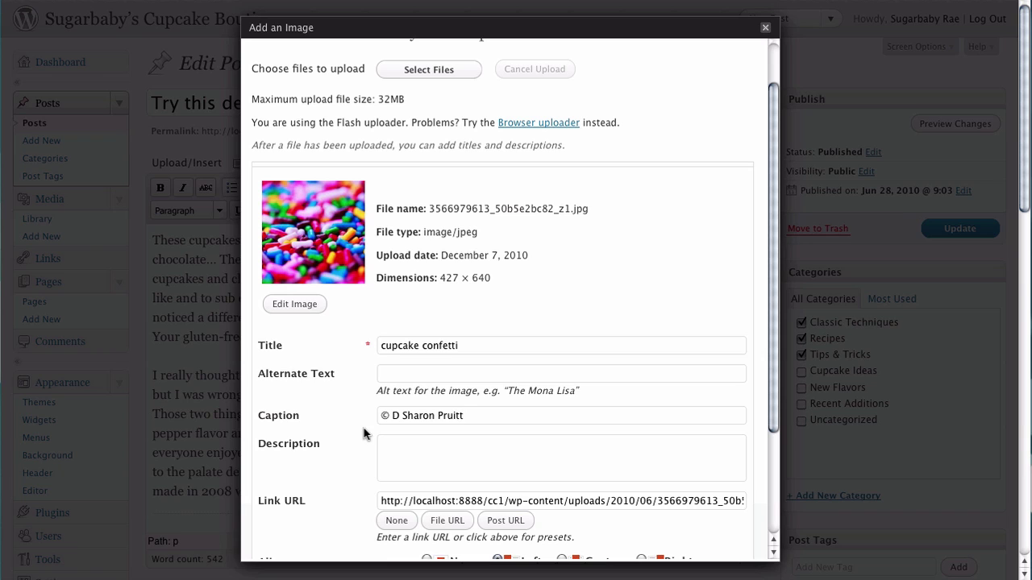
left_click_drag(382, 414, 389, 414)
left_click_drag(771, 352, 766, 480)
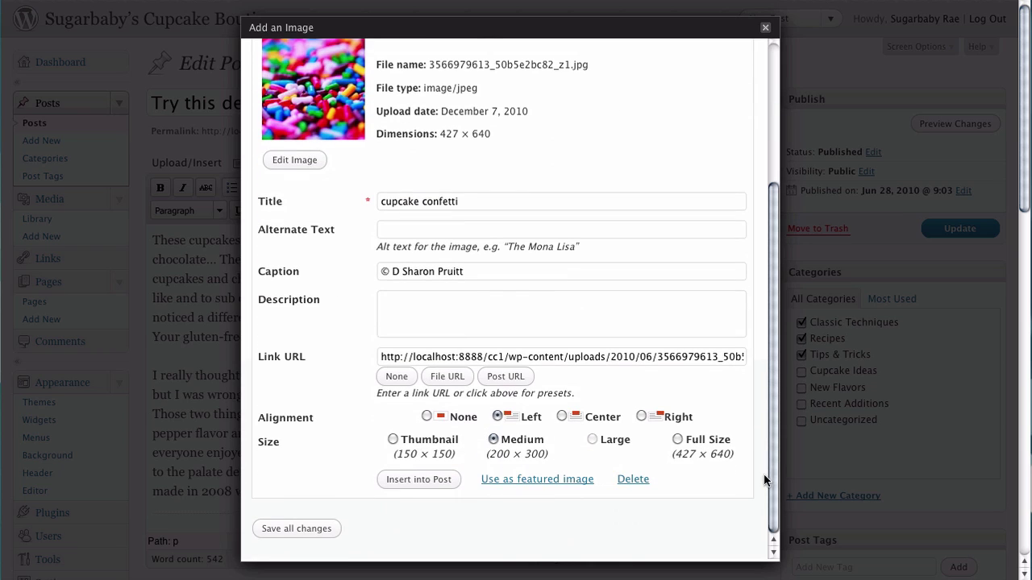
Step: Insert the captioned photo at the start of the post and update the post
left_click(433, 482)
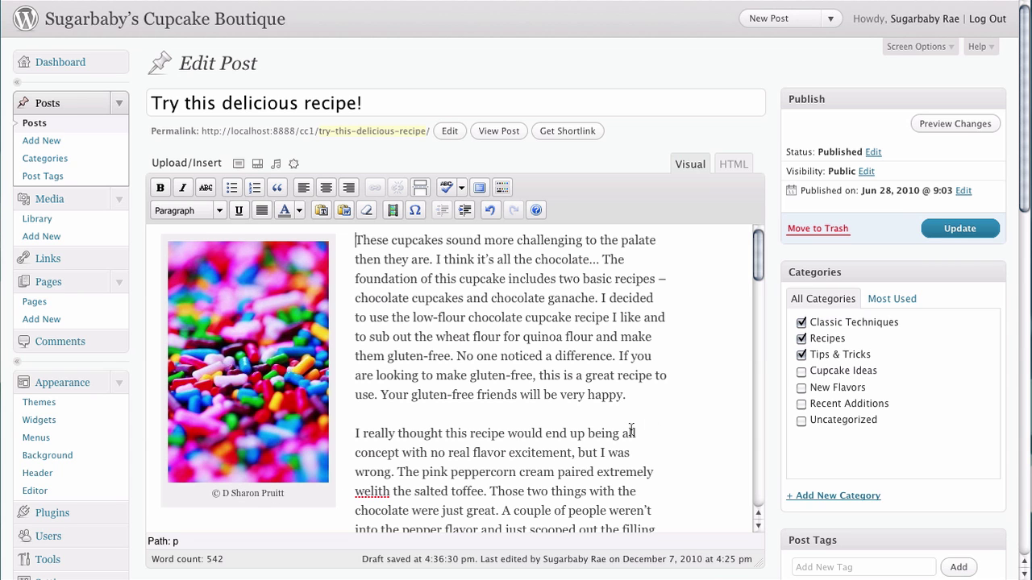
left_click(926, 229)
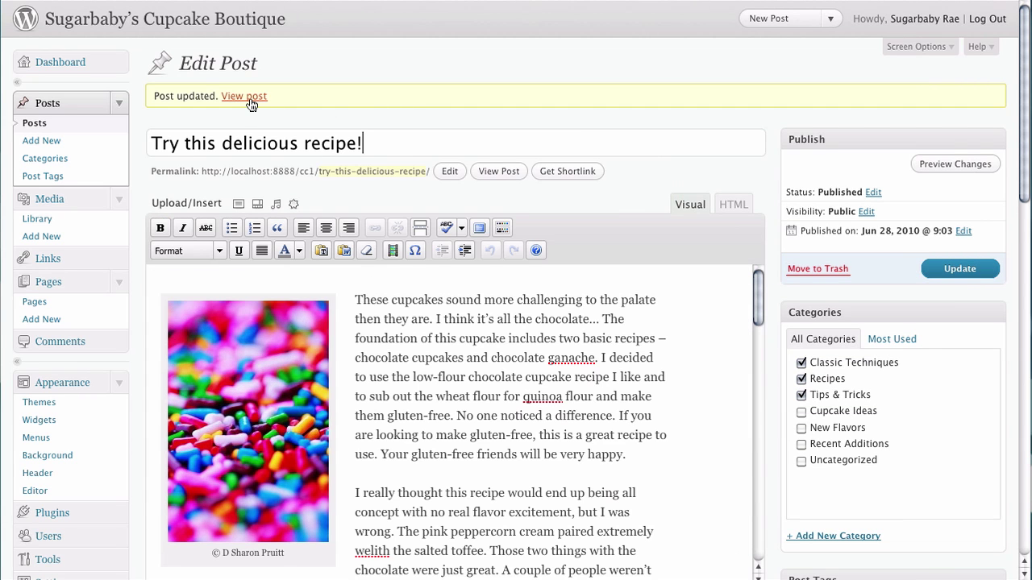
Step: View the live 'Try this delicious recipe!' post and scroll to the captioned photo
left_click(249, 96)
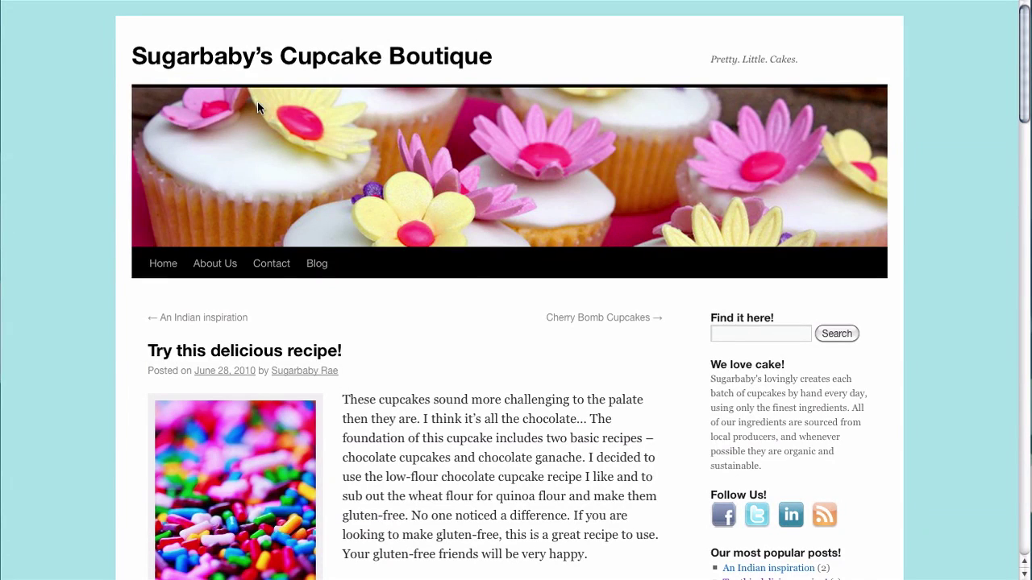
left_click_drag(1027, 95, 1027, 142)
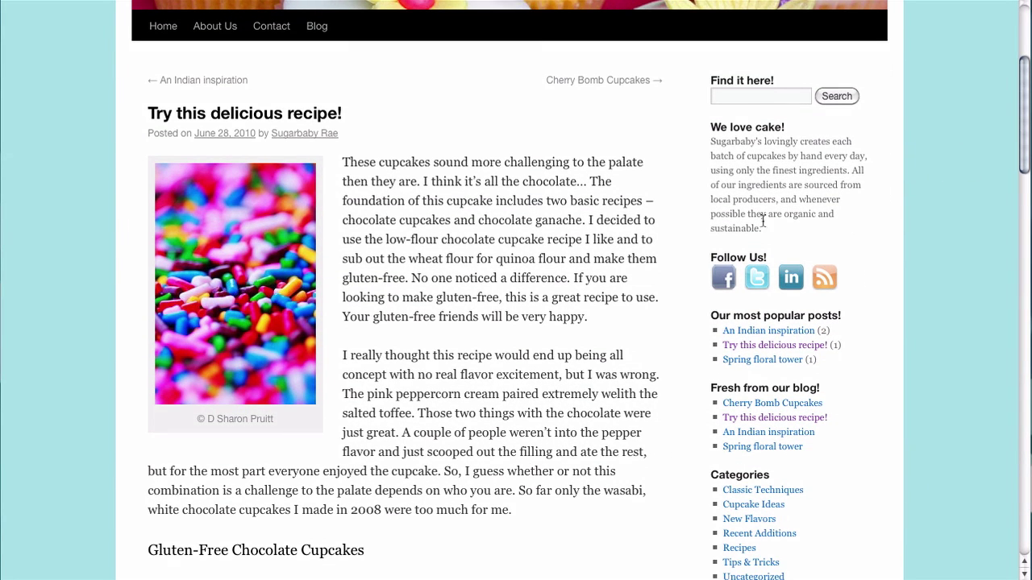